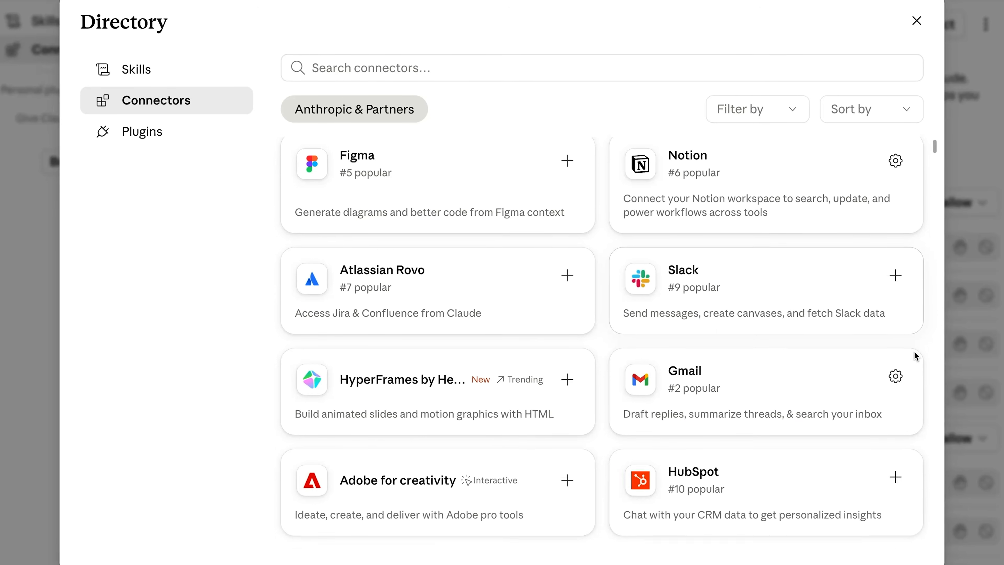
- Browse the available connectors from Anthropic & Partners in the Directory
{"action": "scroll", "coordinate": [916, 353], "scroll_direction": "down", "scroll_amount": 5}
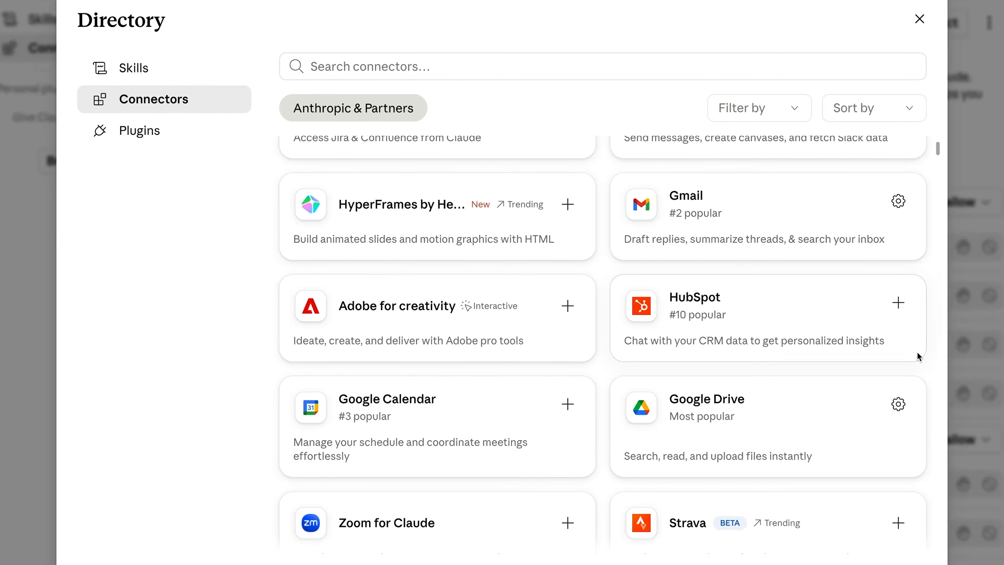
{"action": "scroll", "coordinate": [919, 352], "scroll_direction": "down", "scroll_amount": 3}
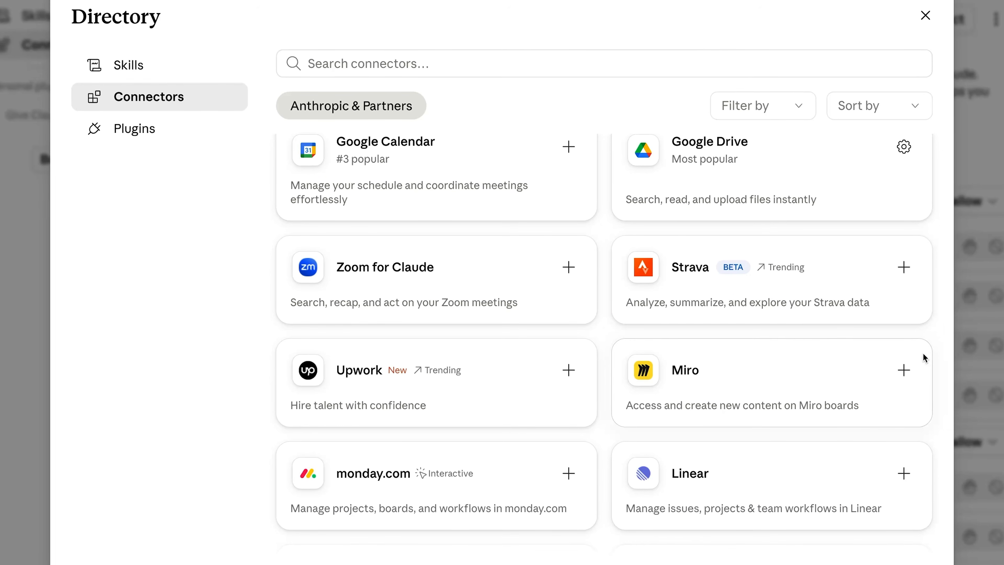
{"action": "scroll", "coordinate": [922, 353], "scroll_direction": "down", "scroll_amount": 3}
{"action": "scroll", "coordinate": [925, 353], "scroll_direction": "down", "scroll_amount": 1}
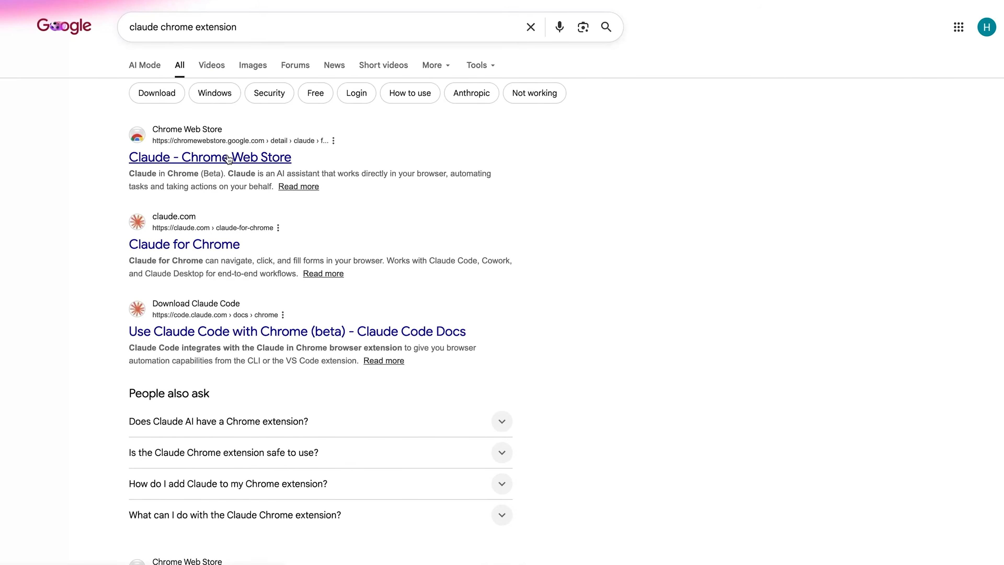
- Open the Claude extension's Chrome Web Store page and ask Claude to find the latest internet news on the Claude Mythos and Claude Fable models
{"action": "left_click", "coordinate": [226, 153]}
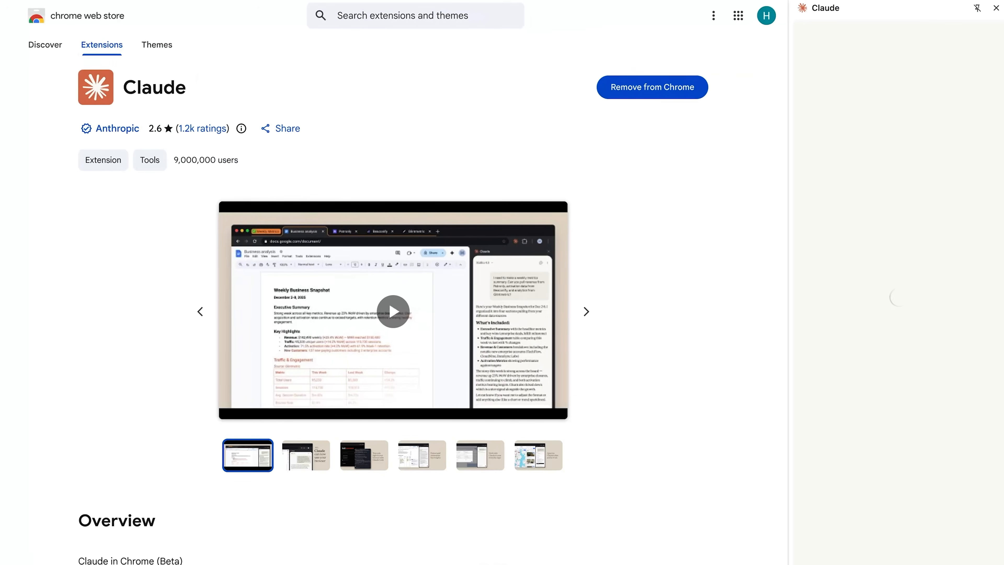
{"action": "type", "text": "I want you to go on the internet and find the latest news on Claude Mythos and Claude Fable models. Find out exactly why I want to know why they're banned, why the government banned them."}
{"action": "key", "text": "Return"}
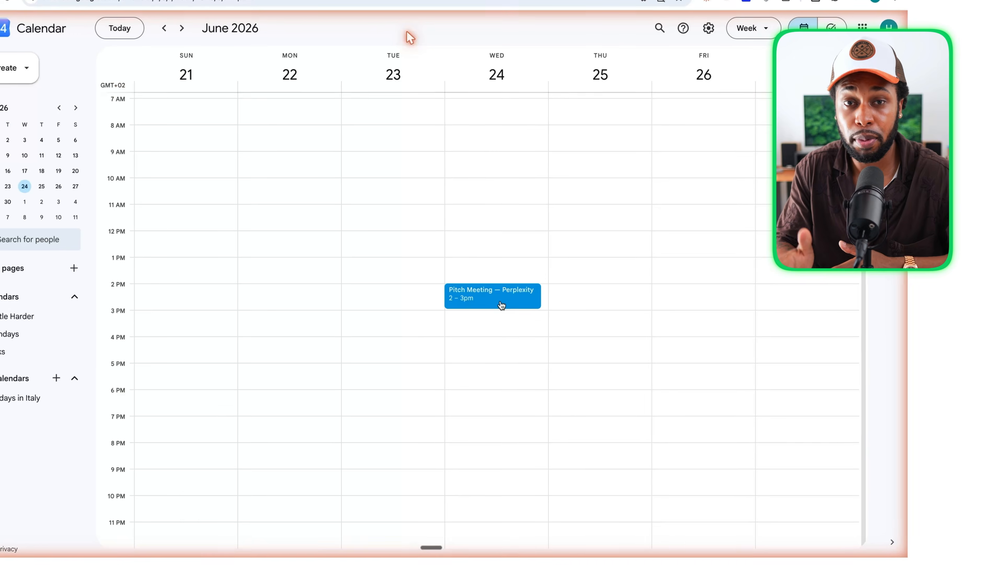
- Open the Pitch Meeting — Perplexity event on June 24 in Google Calendar and read the preparation instructions in its description
{"action": "left_click", "coordinate": [502, 303]}
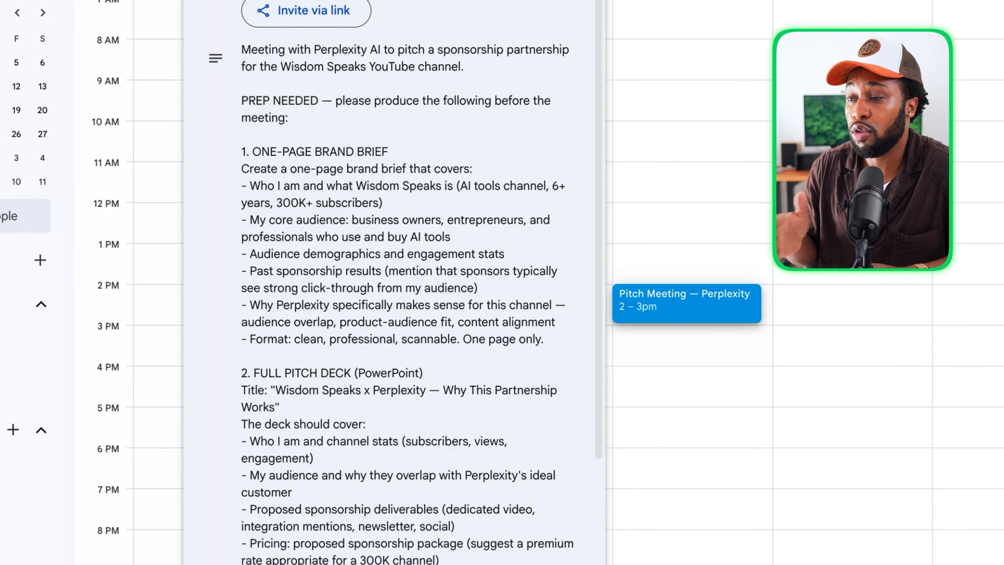
{"action": "scroll", "coordinate": [533, 311], "scroll_direction": "down", "scroll_amount": 3}
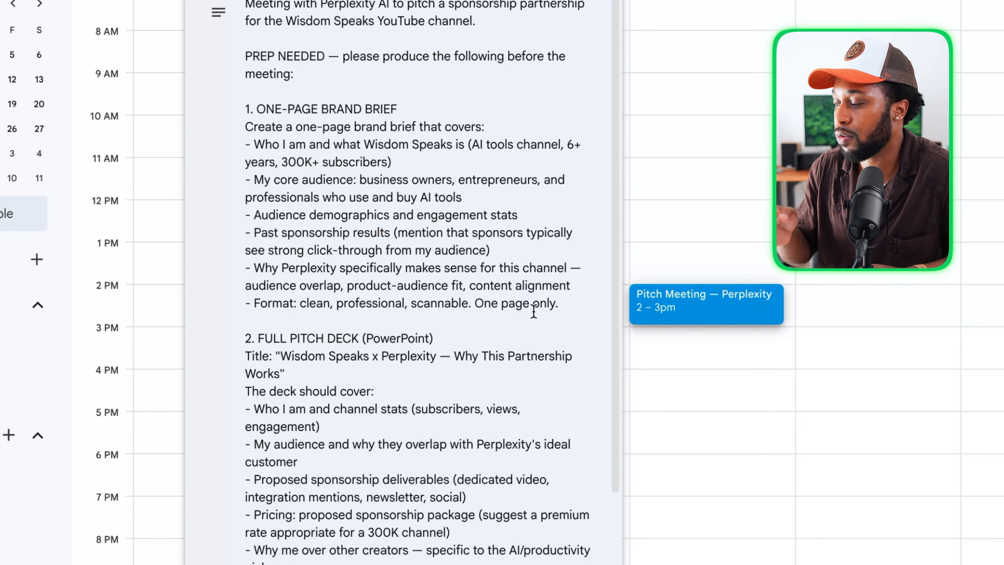
{"action": "scroll", "coordinate": [533, 311], "scroll_direction": "down", "scroll_amount": 4}
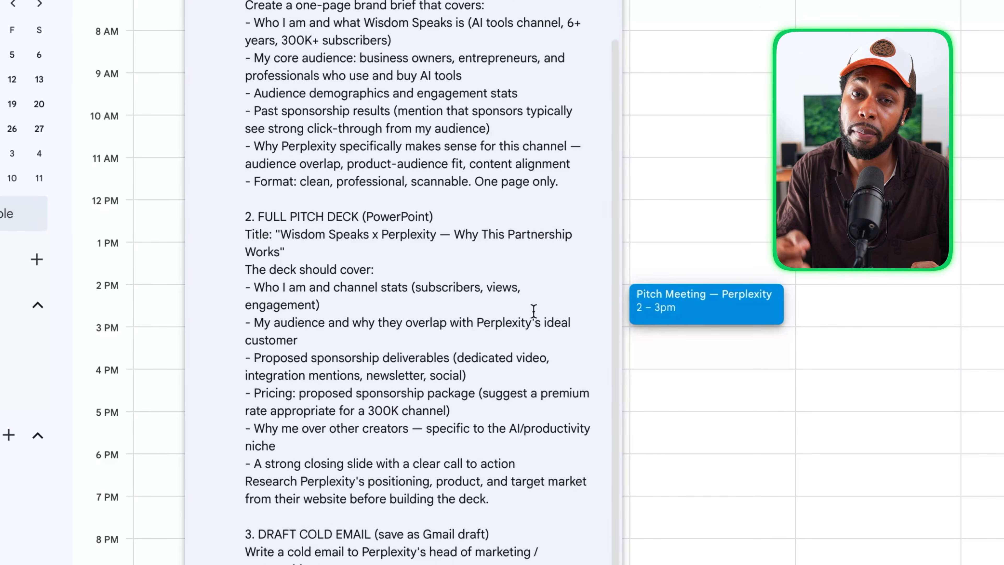
{"action": "scroll", "coordinate": [533, 311], "scroll_direction": "down", "scroll_amount": 2}
{"action": "scroll", "coordinate": [533, 311], "scroll_direction": "up", "scroll_amount": 5}
{"action": "scroll", "coordinate": [533, 311], "scroll_direction": "up", "scroll_amount": 2}
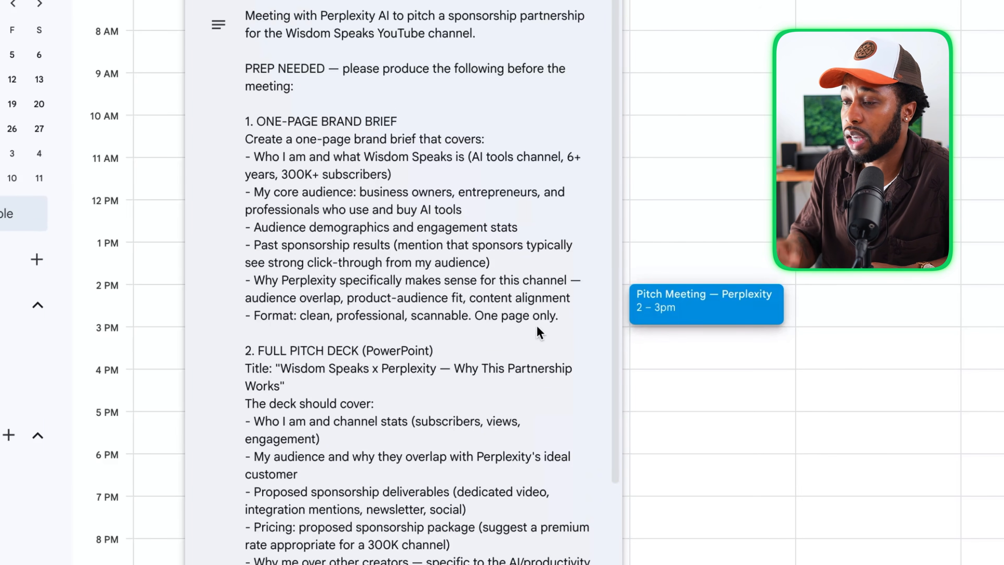
{"action": "scroll", "coordinate": [583, 404], "scroll_direction": "down", "scroll_amount": 1}
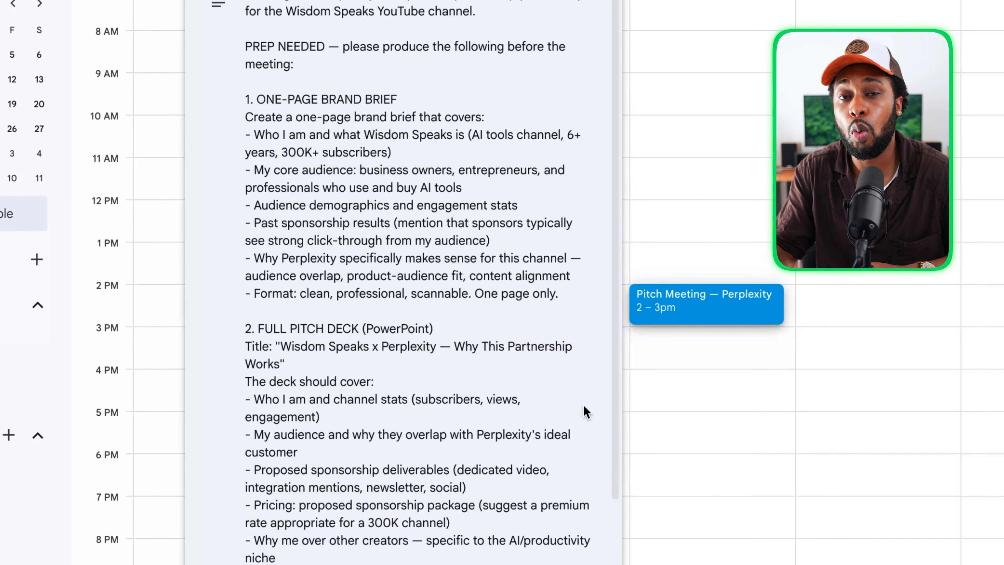
{"action": "scroll", "coordinate": [583, 405], "scroll_direction": "down", "scroll_amount": 2}
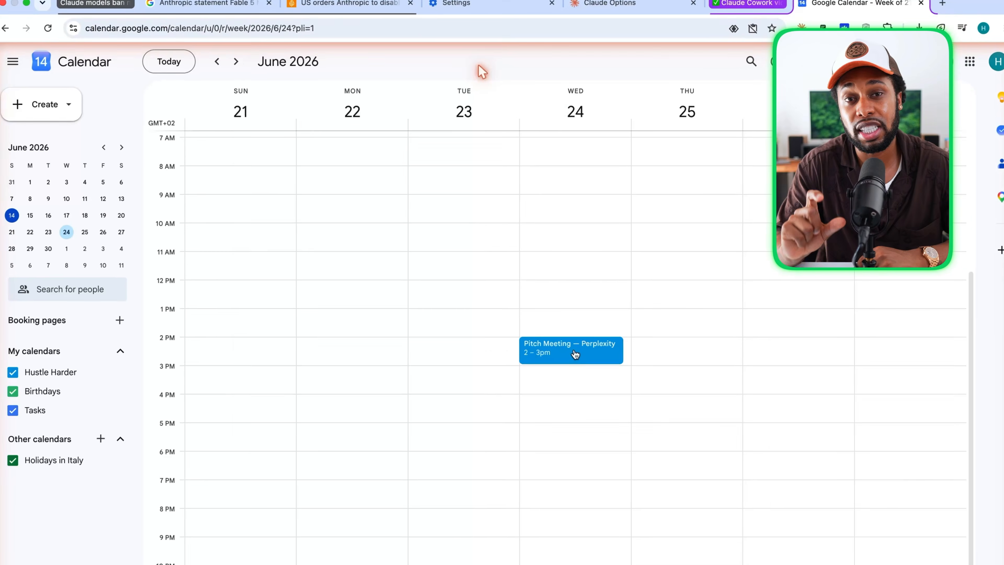
{"action": "left_click", "coordinate": [572, 350]}
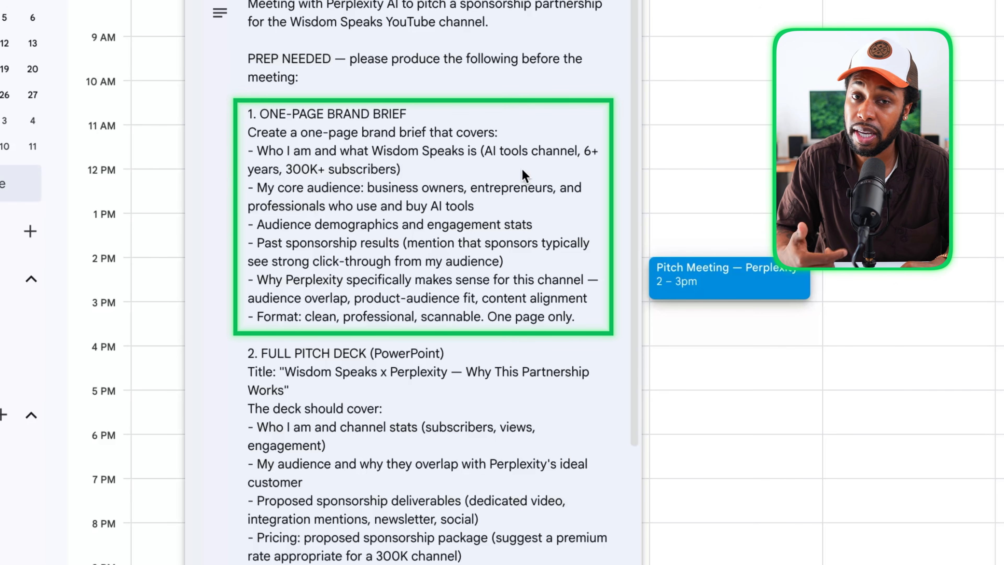
{"action": "scroll", "coordinate": [524, 175], "scroll_direction": "down", "scroll_amount": 5}
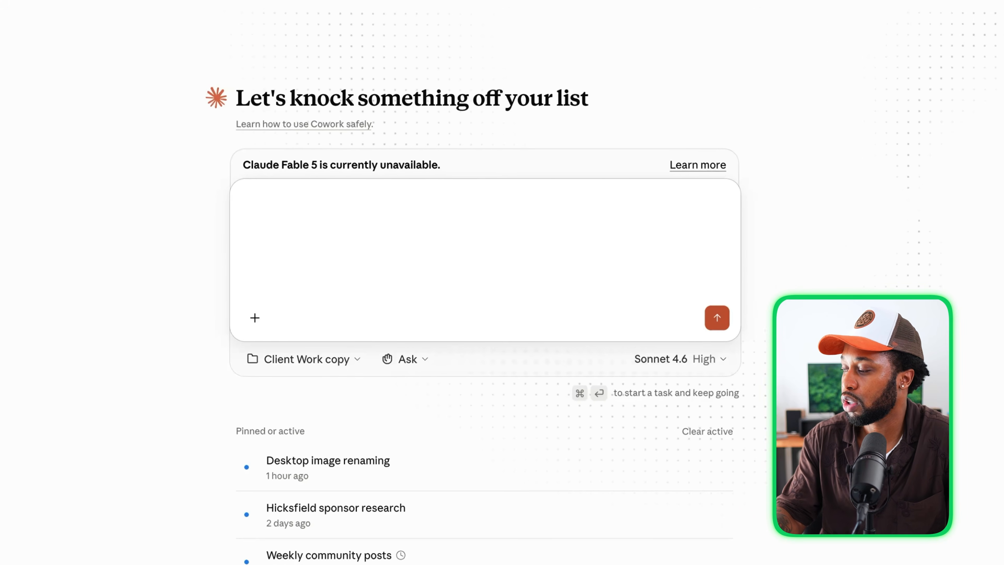
- Ask Claude Cowork to check the calendar for today's meetings, read each meeting's notes, and follow all their instructions to help prepare
{"action": "type", "text": "Expand and fo"}
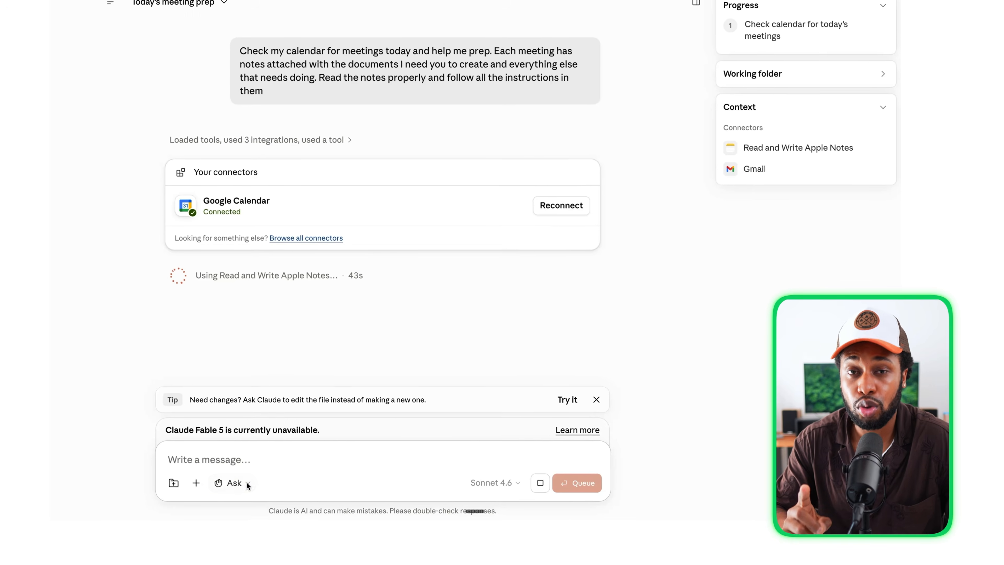
- Review which connectors are enabled for the meeting prep task, then close the list
{"action": "left_click", "coordinate": [202, 463]}
{"action": "mouse_move", "coordinate": [314, 366]}
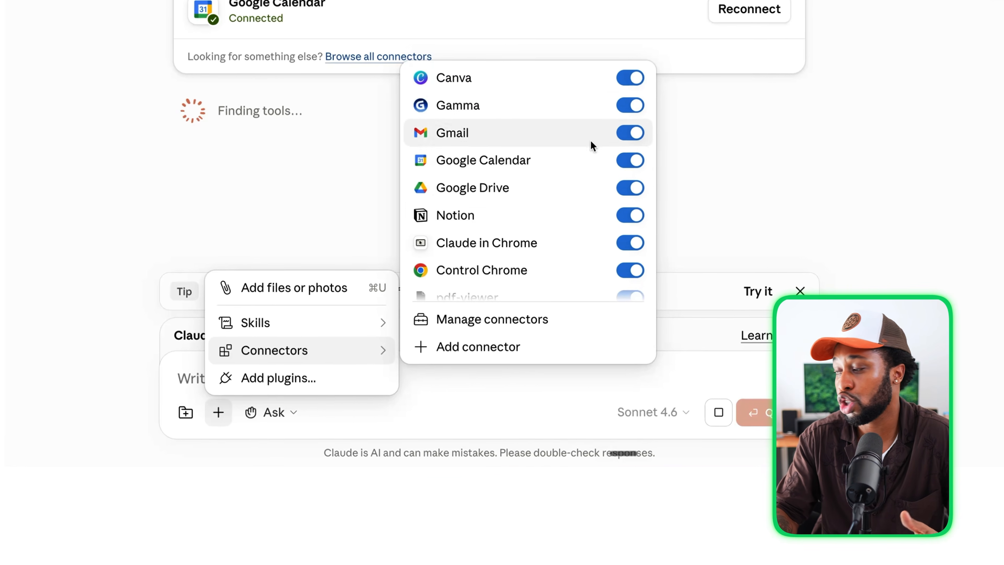
{"action": "scroll", "coordinate": [559, 209], "scroll_direction": "down", "scroll_amount": 2}
{"action": "scroll", "coordinate": [585, 186], "scroll_direction": "down", "scroll_amount": 2}
{"action": "scroll", "coordinate": [589, 182], "scroll_direction": "up", "scroll_amount": 4}
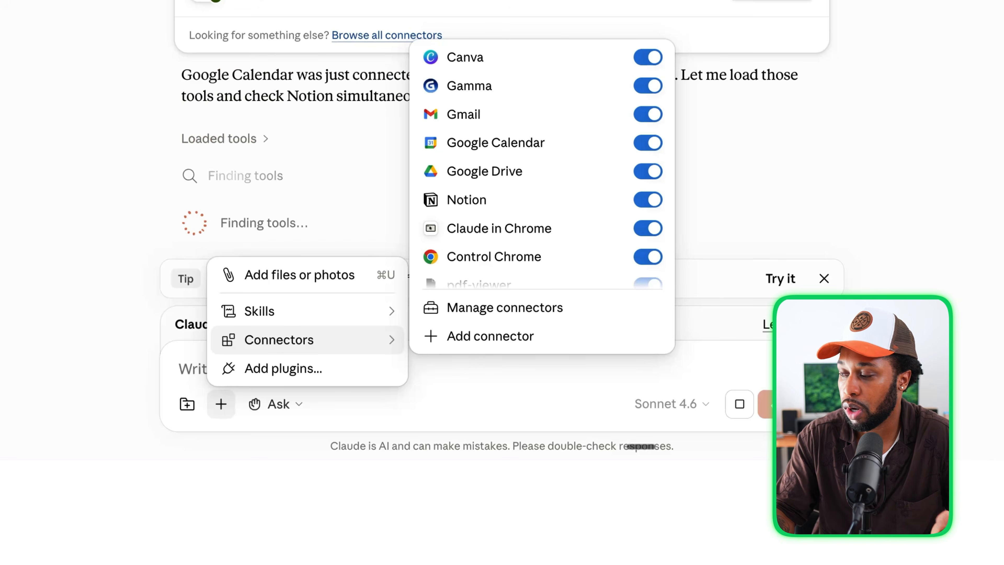
{"action": "key", "text": "Escape"}
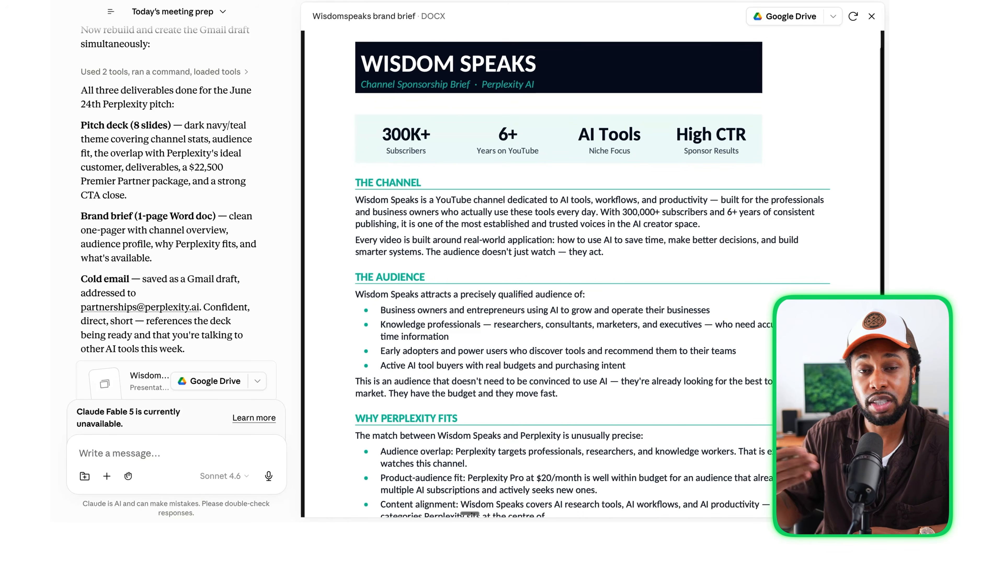
- Read through the generated Wisdom Speaks brand brief document for Perplexity
{"action": "scroll", "coordinate": [593, 277], "scroll_direction": "down", "scroll_amount": 5}
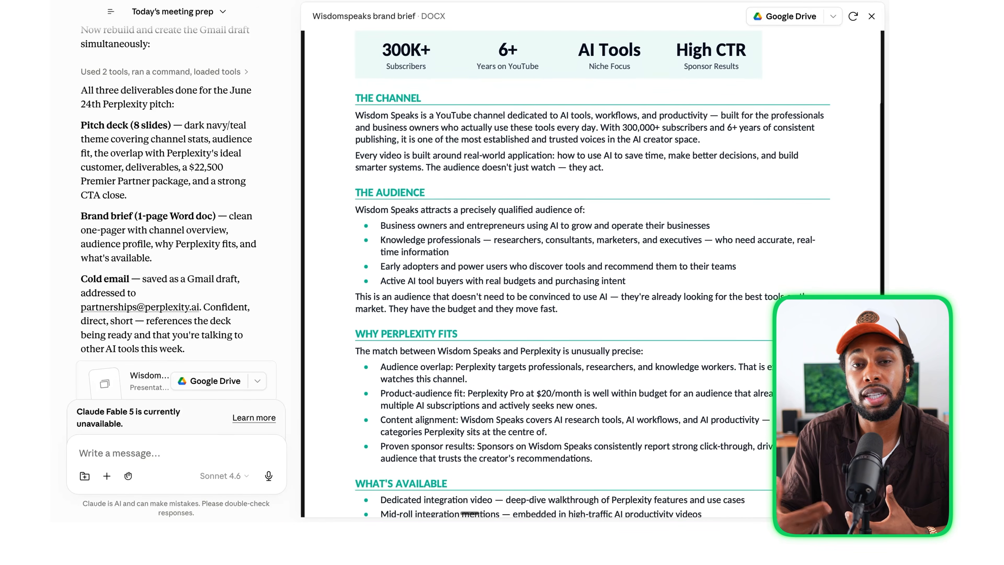
{"action": "scroll", "coordinate": [593, 277], "scroll_direction": "down", "scroll_amount": 5}
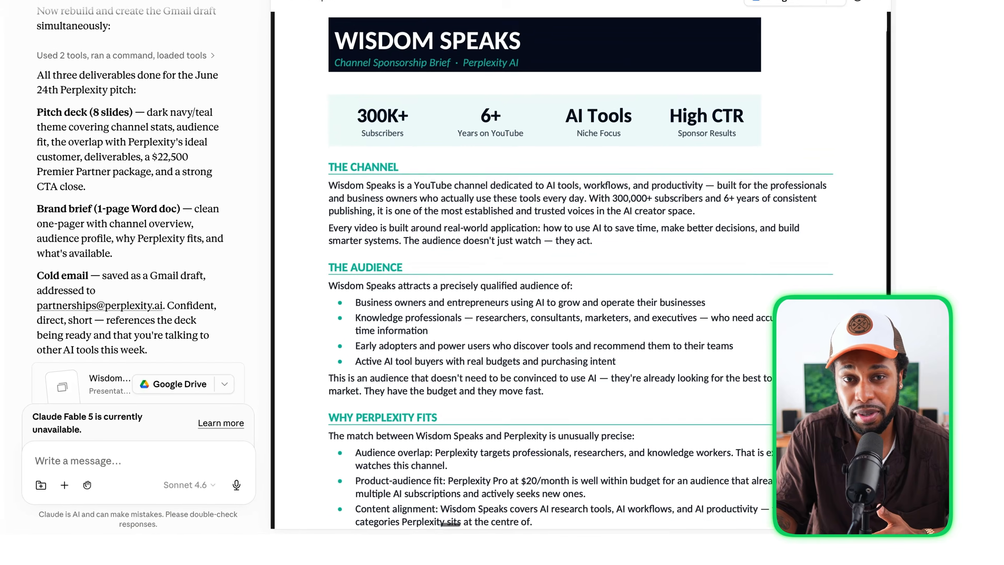
- Open the generated Wisdom Speaks x Perplexity pitch deck and review its slides, from the title to the closing call to action
{"action": "left_click", "coordinate": [117, 230]}
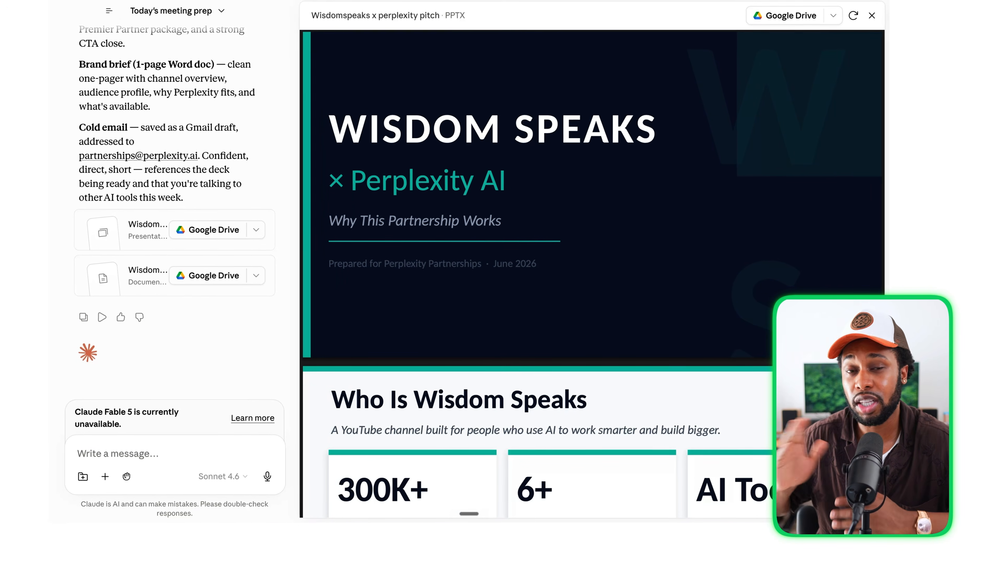
{"action": "scroll", "coordinate": [593, 277], "scroll_direction": "down", "scroll_amount": 6}
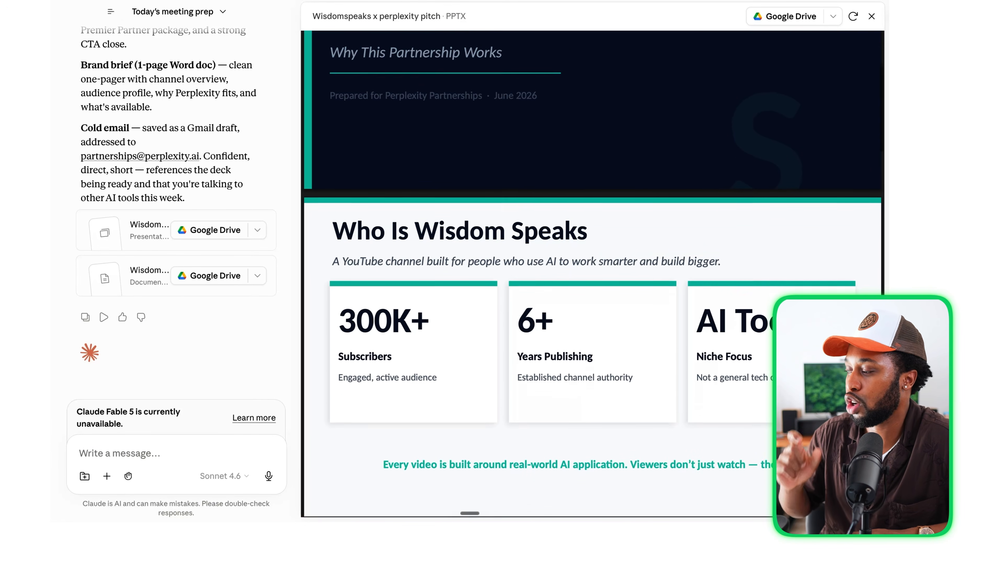
{"action": "scroll", "coordinate": [593, 277], "scroll_direction": "down", "scroll_amount": 4}
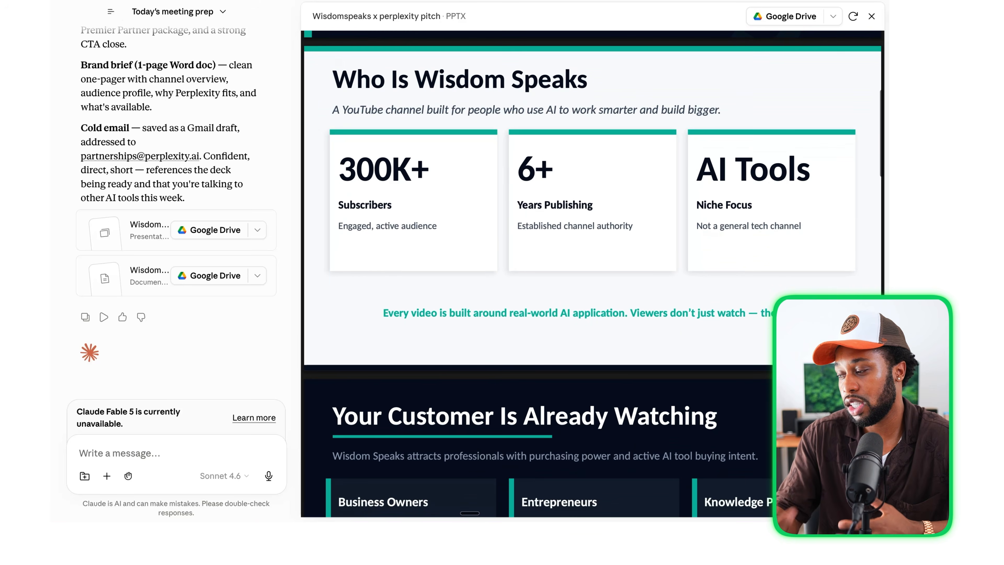
{"action": "scroll", "coordinate": [593, 276], "scroll_direction": "down", "scroll_amount": 5}
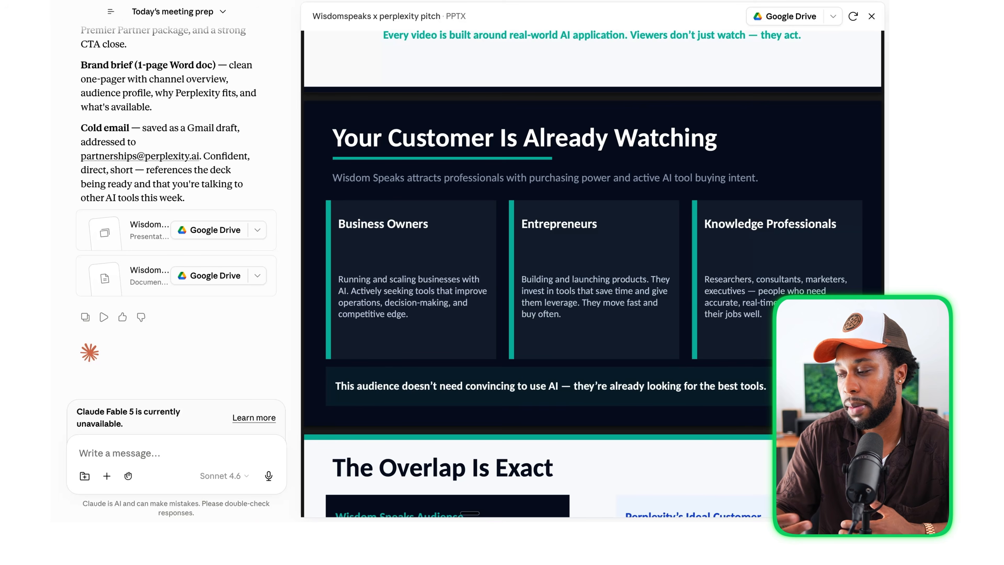
{"action": "scroll", "coordinate": [593, 277], "scroll_direction": "down", "scroll_amount": 8}
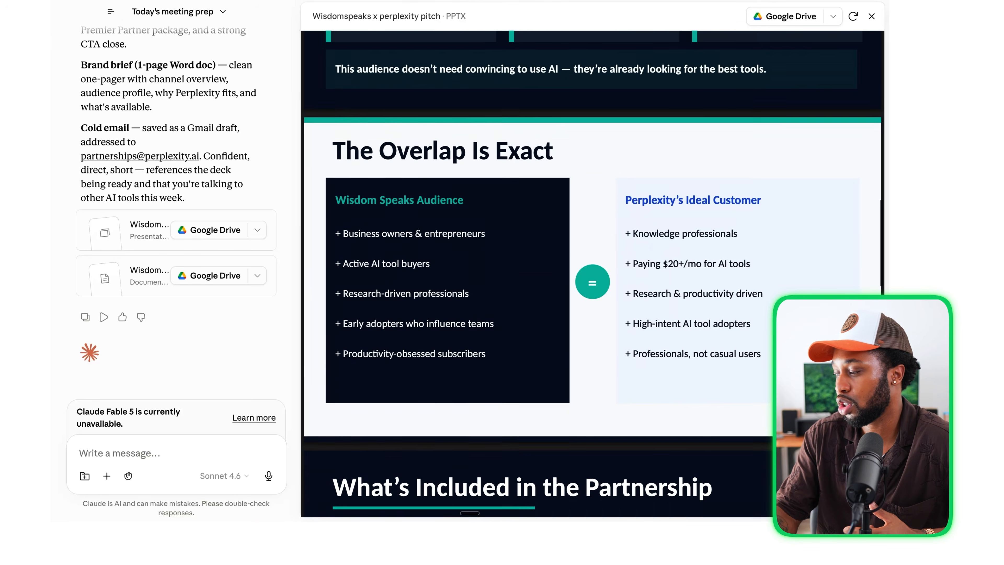
{"action": "scroll", "coordinate": [593, 276], "scroll_direction": "down", "scroll_amount": 1}
{"action": "scroll", "coordinate": [592, 276], "scroll_direction": "down", "scroll_amount": 6}
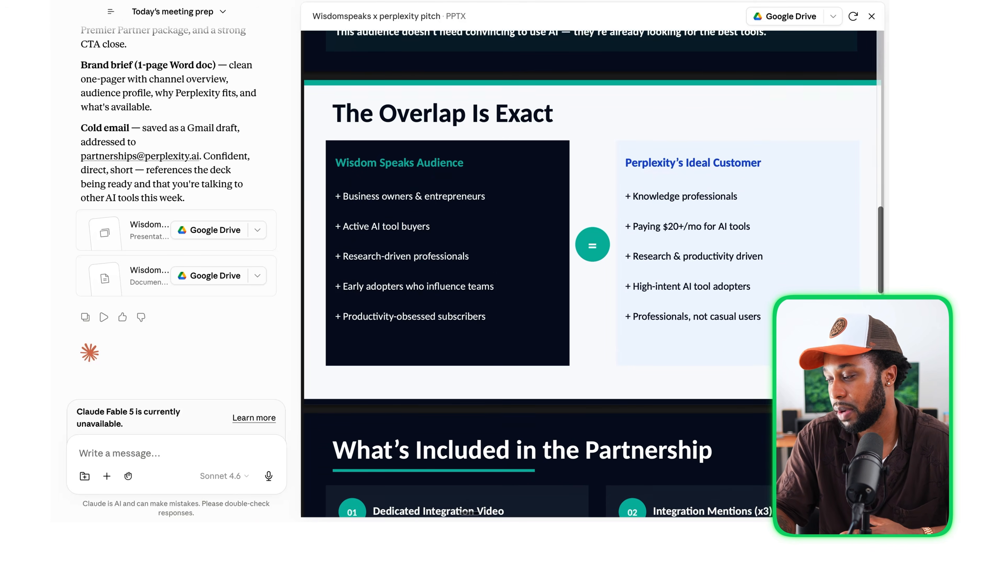
{"action": "scroll", "coordinate": [593, 276], "scroll_direction": "down", "scroll_amount": 3}
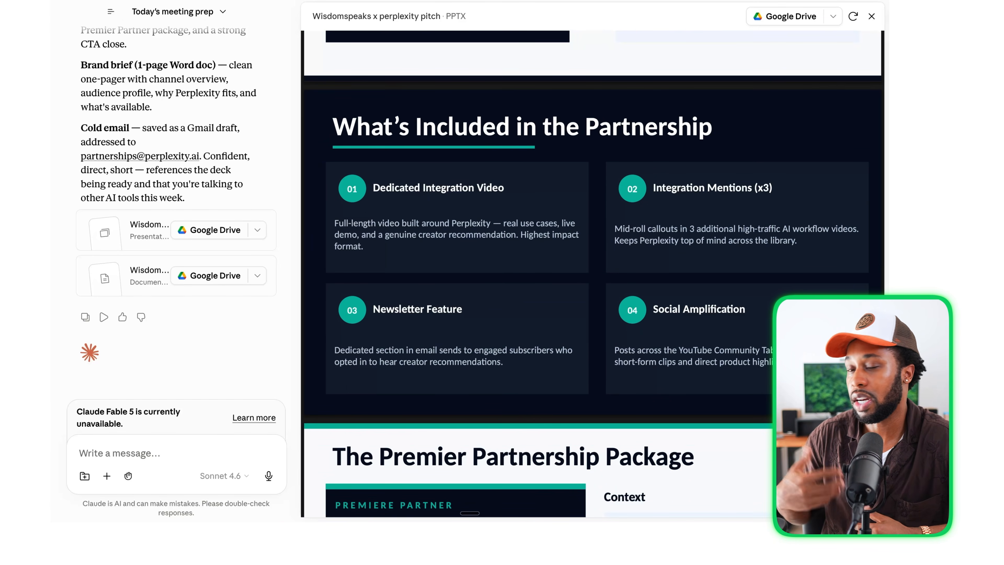
{"action": "scroll", "coordinate": [593, 277], "scroll_direction": "down", "scroll_amount": 7}
{"action": "scroll", "coordinate": [593, 277], "scroll_direction": "down", "scroll_amount": 1}
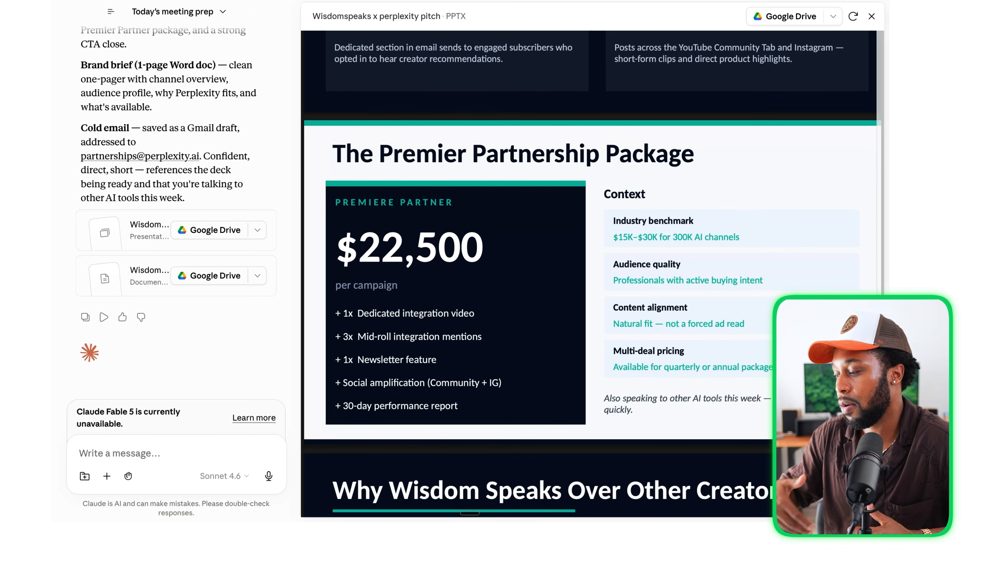
{"action": "scroll", "coordinate": [592, 277], "scroll_direction": "down", "scroll_amount": 7}
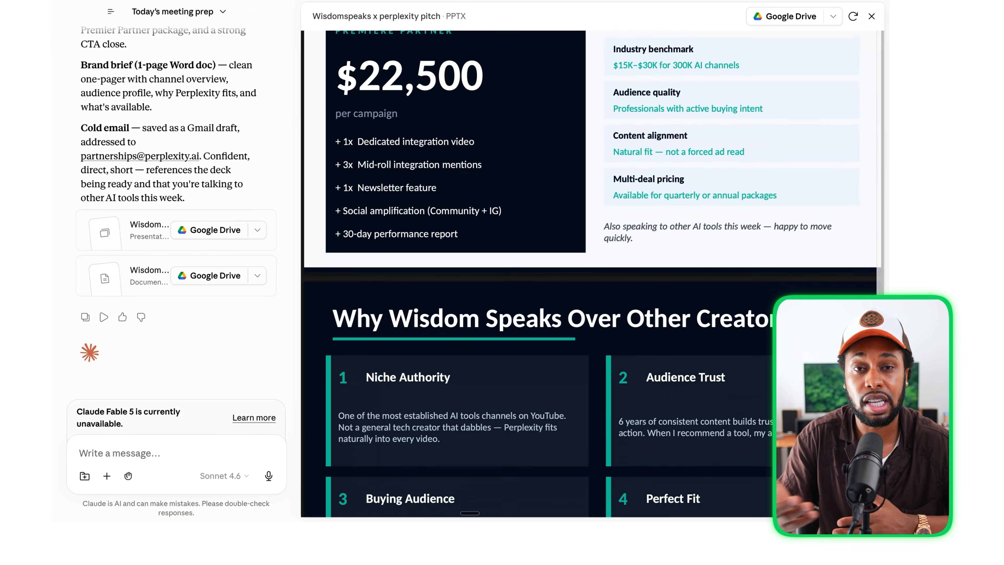
{"action": "scroll", "coordinate": [593, 276], "scroll_direction": "down", "scroll_amount": 2}
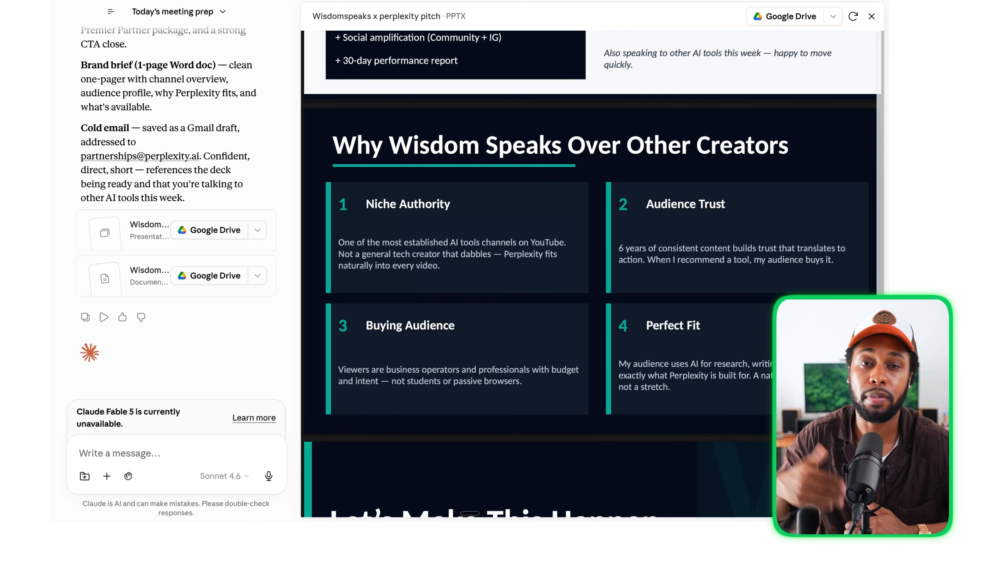
{"action": "scroll", "coordinate": [592, 277], "scroll_direction": "down", "scroll_amount": 6}
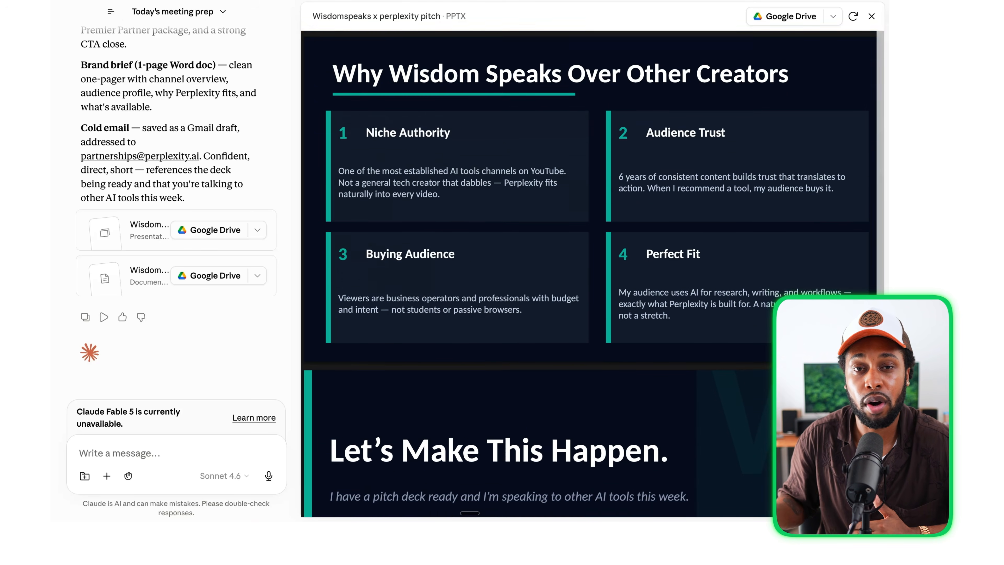